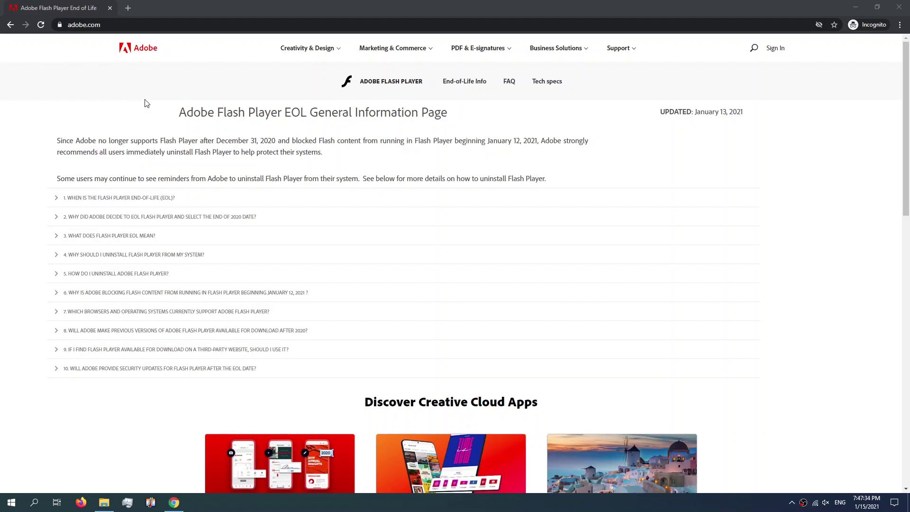
# Open a new incognito tab beside the Adobe Flash Player End of Life page
pyautogui.click(146, 103)
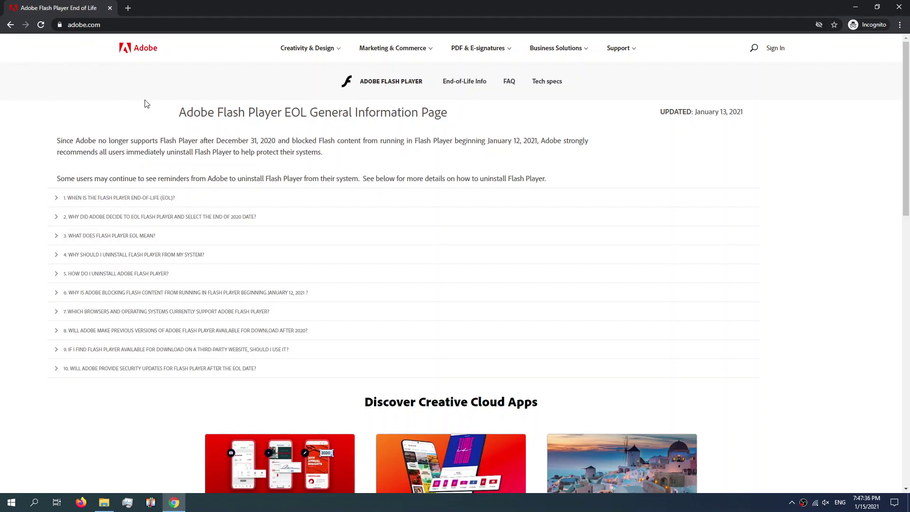
pyautogui.hotkey('ctrl', 't')
# Search 'flash adobe', go to Adobe's debug downloads page and download the Windows projector flashplayer_32_sa.exe
pyautogui.write('flash')
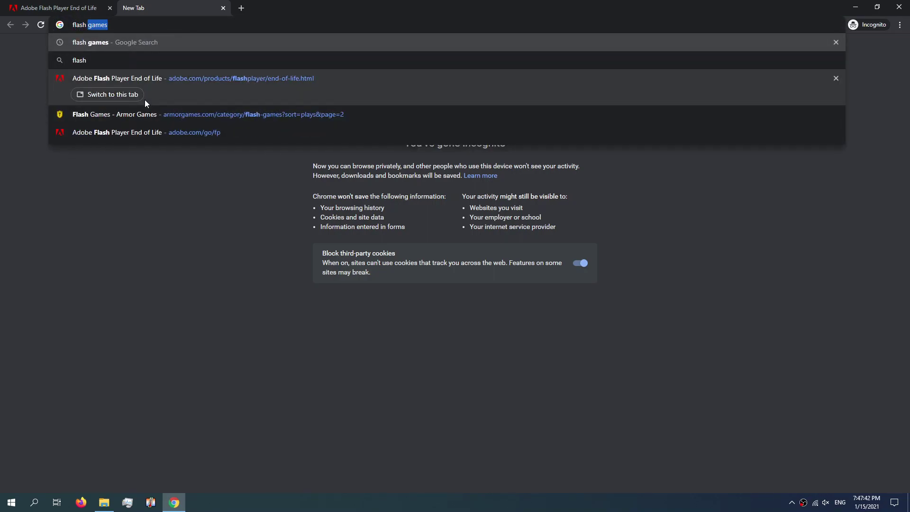
pyautogui.write('adb')
pyautogui.press('BackSpace')
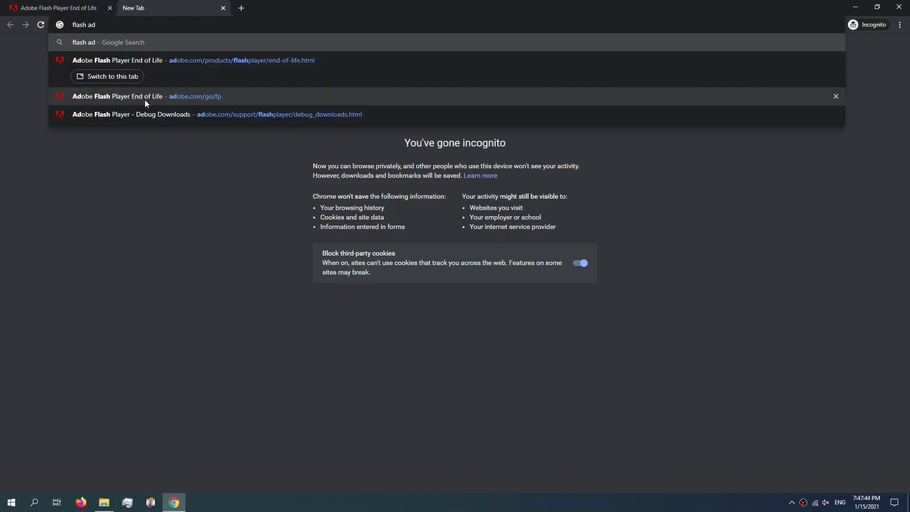
pyautogui.write('obe')
pyautogui.click(166, 117)
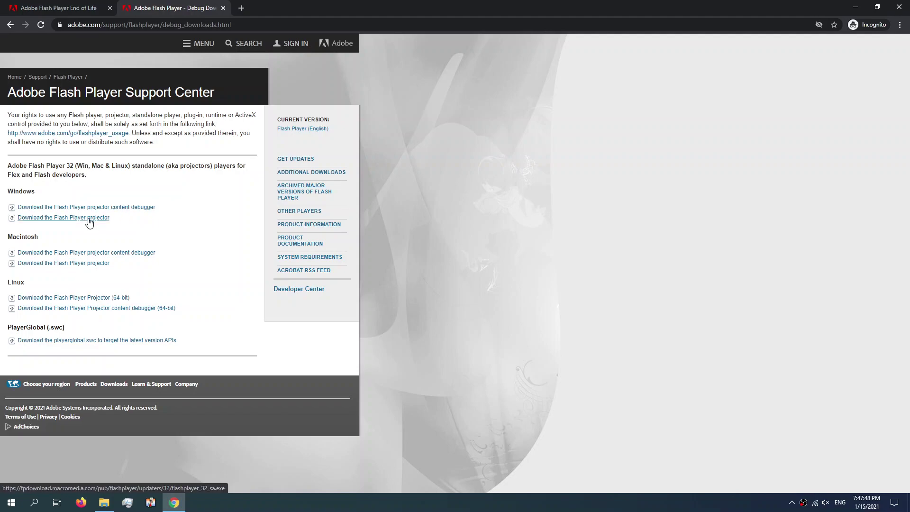
pyautogui.click(89, 218)
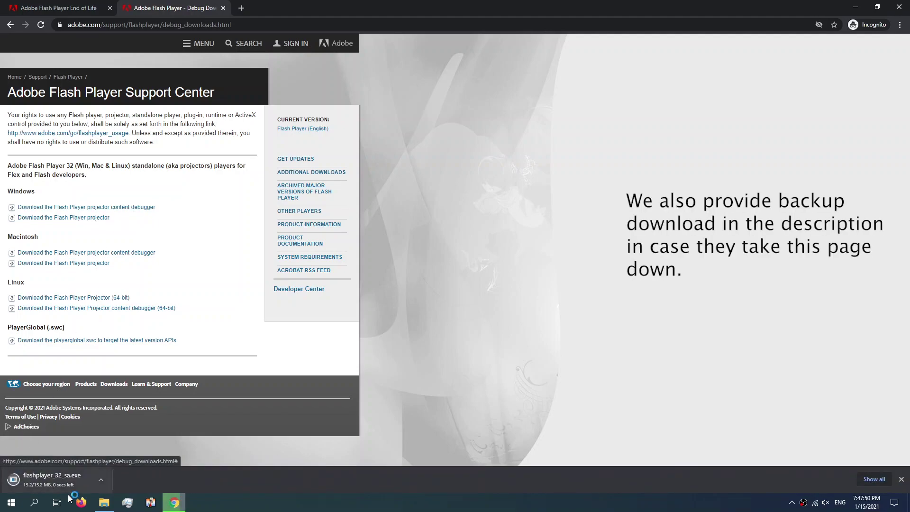
# Launch flashplayer_32_sa.exe, move its window aside, and open a blank new Chrome tab
pyautogui.click(66, 479)
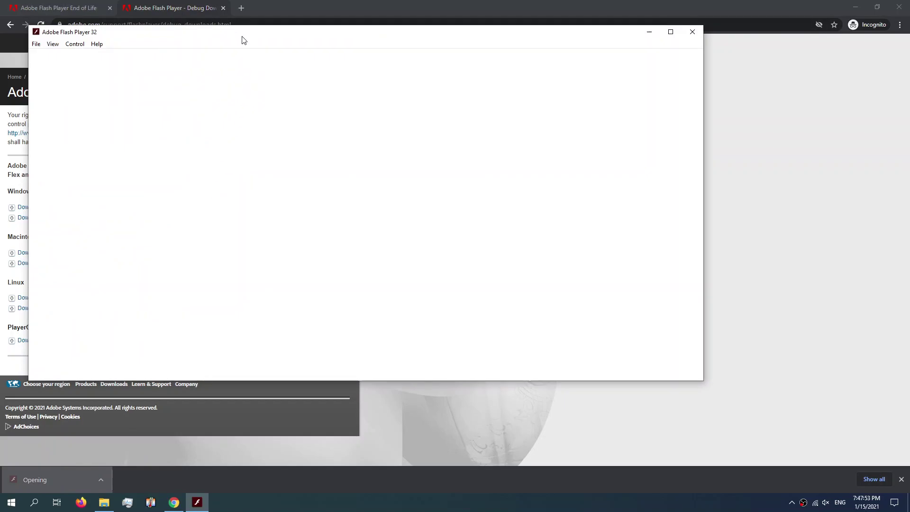
pyautogui.moveTo(241, 38); pyautogui.dragTo(300, 49)
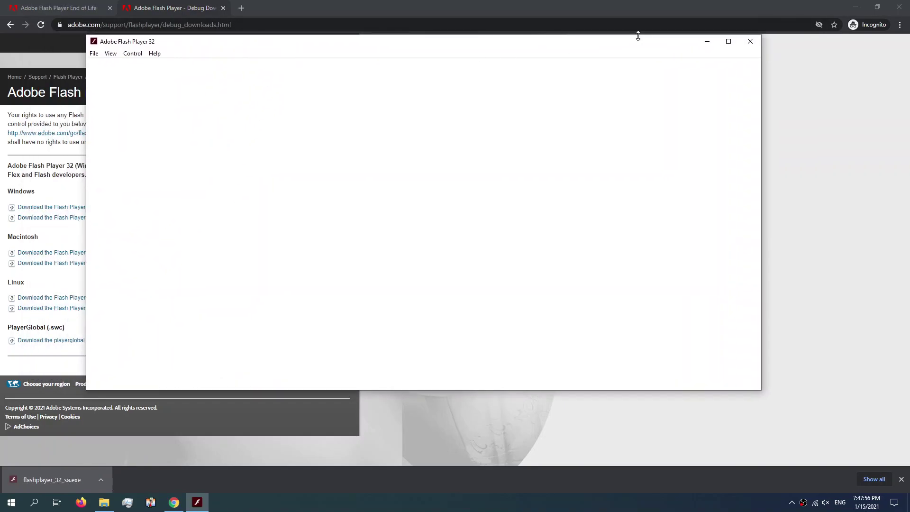
pyautogui.click(841, 74)
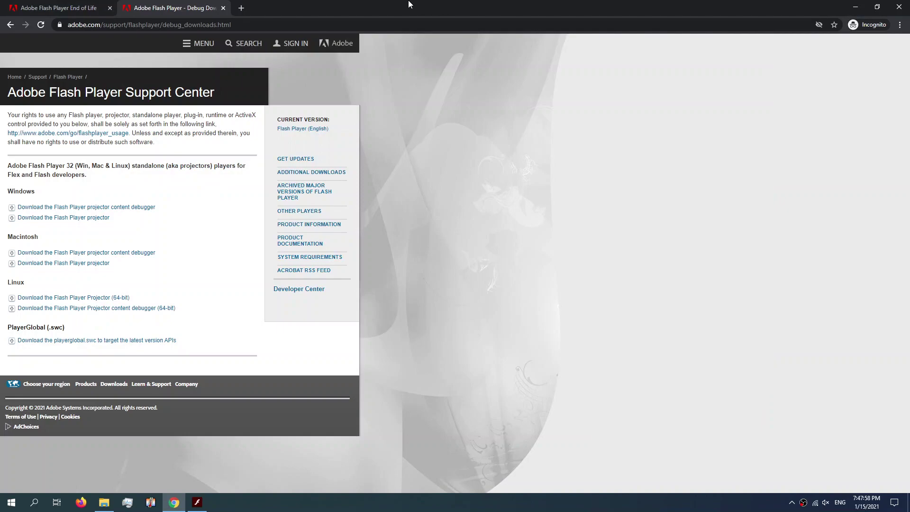
pyautogui.click(241, 8)
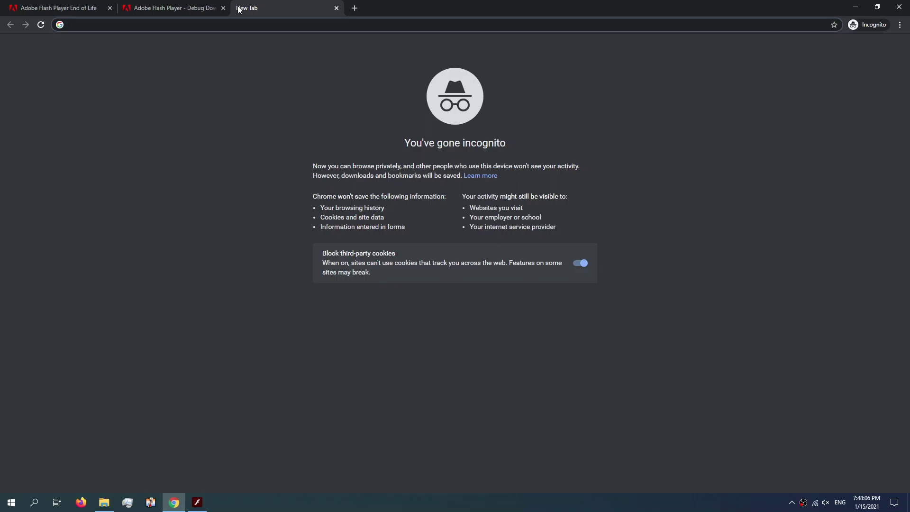
# Search Google for 'happy wheels' and skim the results
pyautogui.write('happy whee')
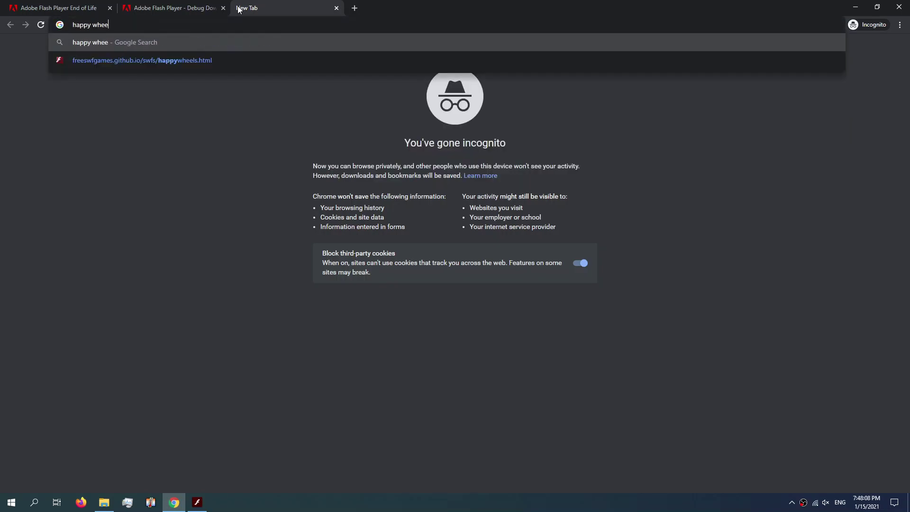
pyautogui.write('ls')
pyautogui.press('Return')
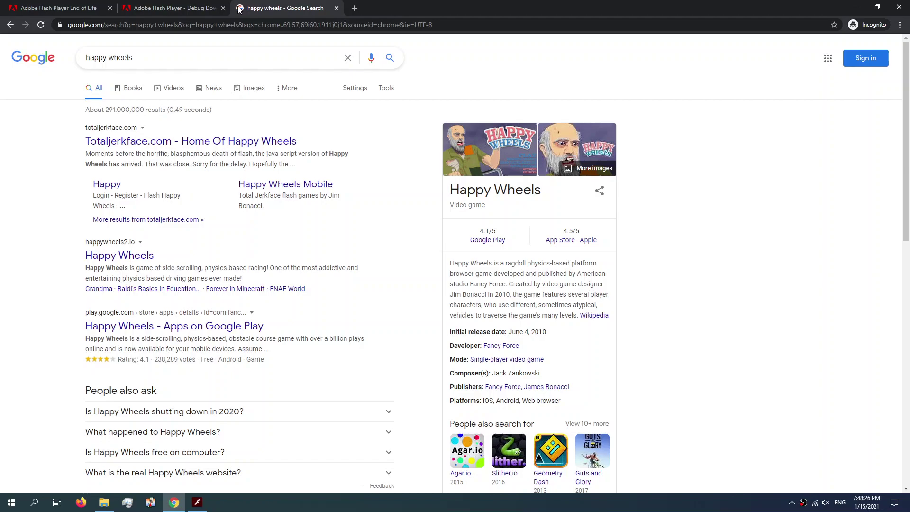
pyautogui.scroll(-4, 240, 175)
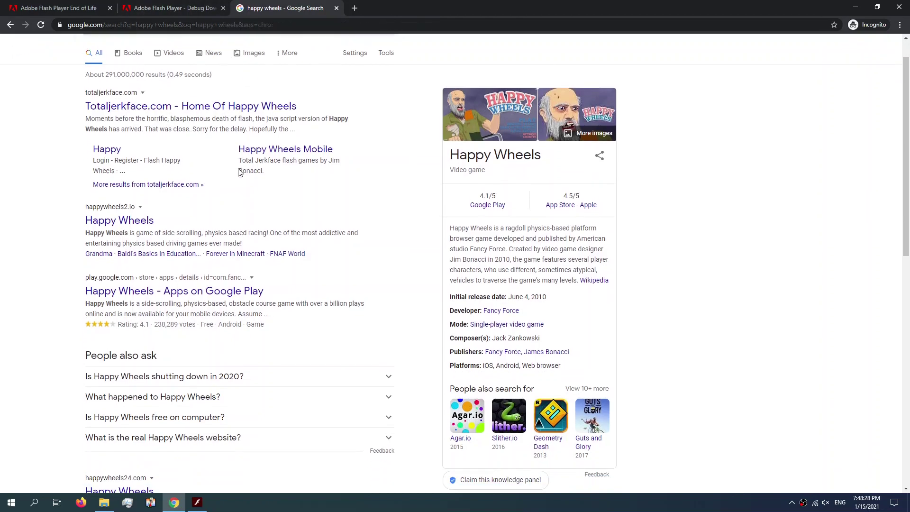
pyautogui.scroll(3, 238, 190)
pyautogui.scroll(1, 237, 186)
# Replace it with a Google search for 'swf games'
pyautogui.click(180, 25)
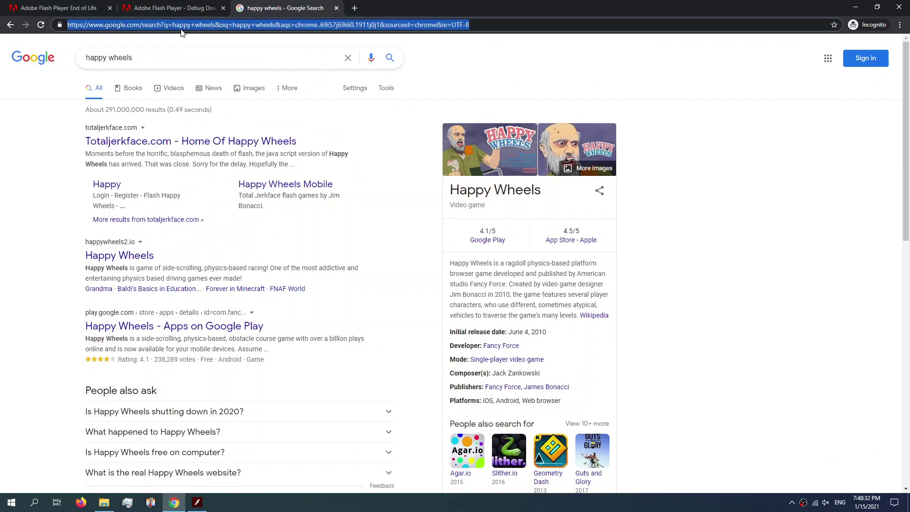
pyautogui.write('swf')
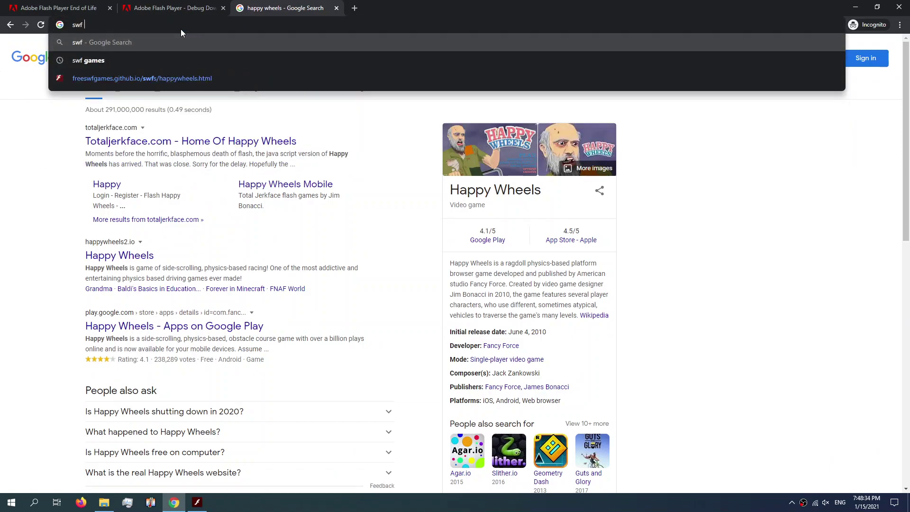
pyautogui.click(193, 60)
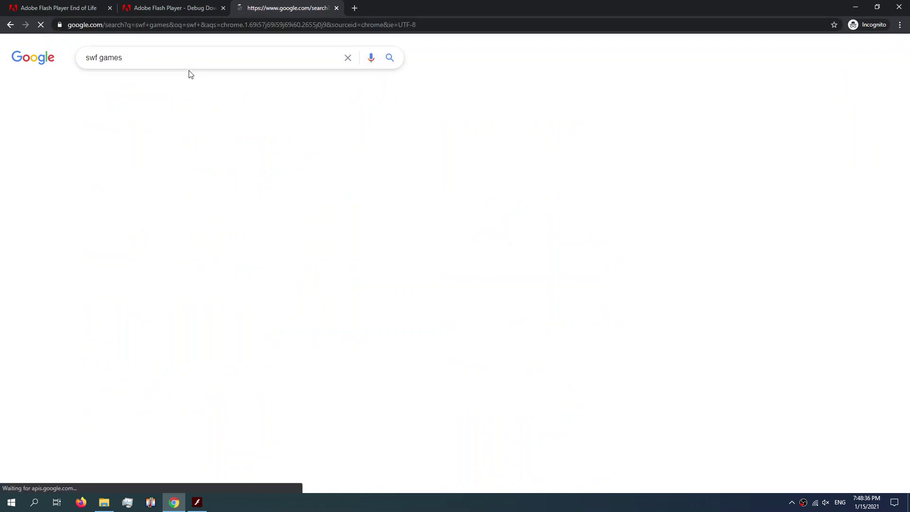
pyautogui.scroll(-1, 137, 154)
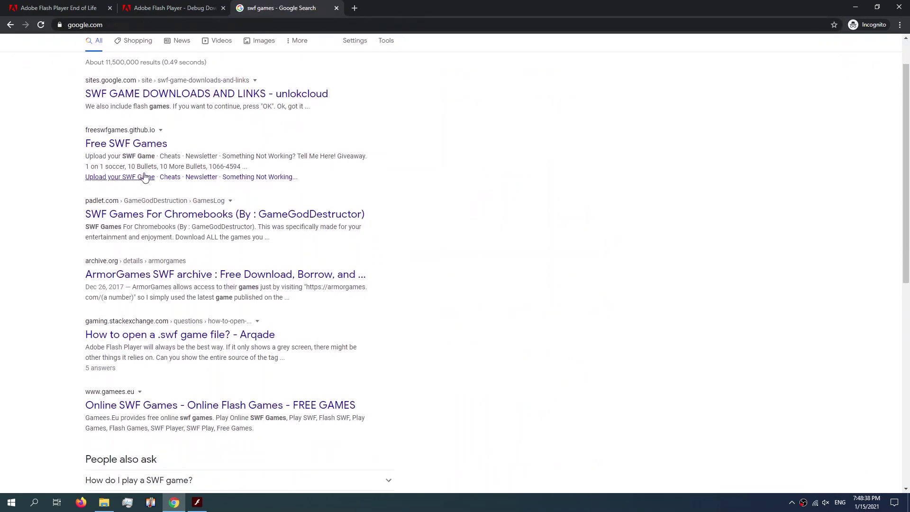
# Open the Free SWF Games site and its Happy Wheels page
pyautogui.click(137, 151)
pyautogui.scroll(-10, 199, 207)
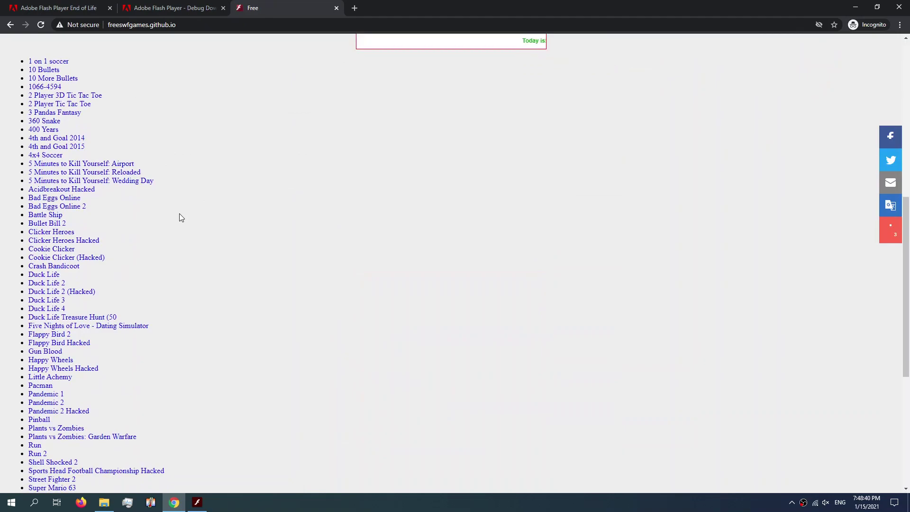
pyautogui.scroll(-3, 179, 223)
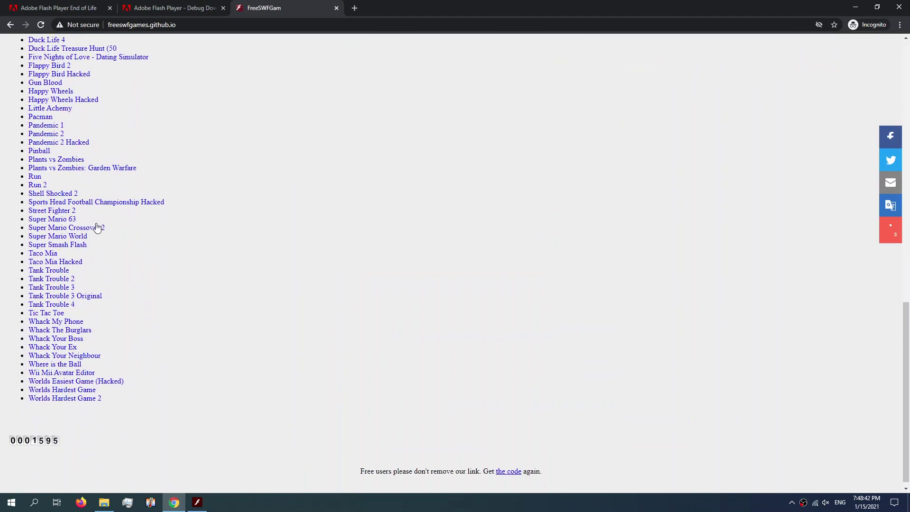
pyautogui.click(46, 94)
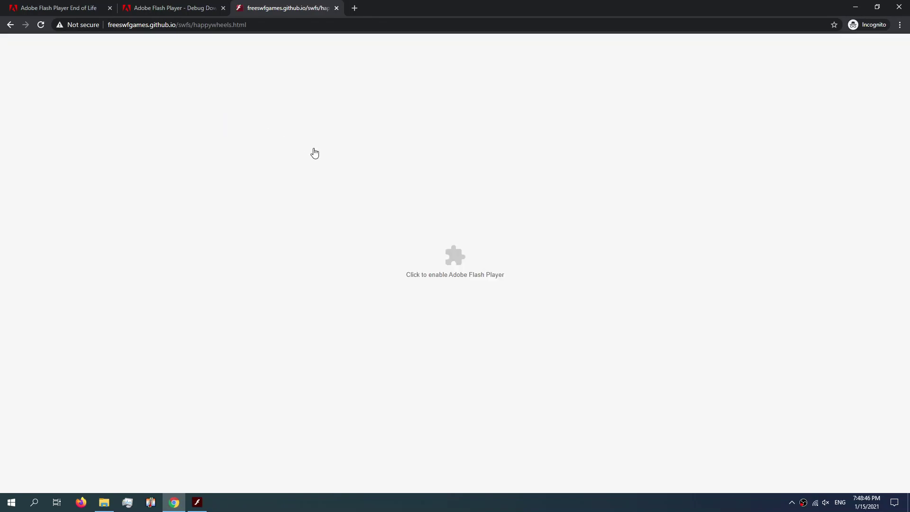
# Allow the site to run Flash and run the out-of-date plugin this time
pyautogui.click(401, 234)
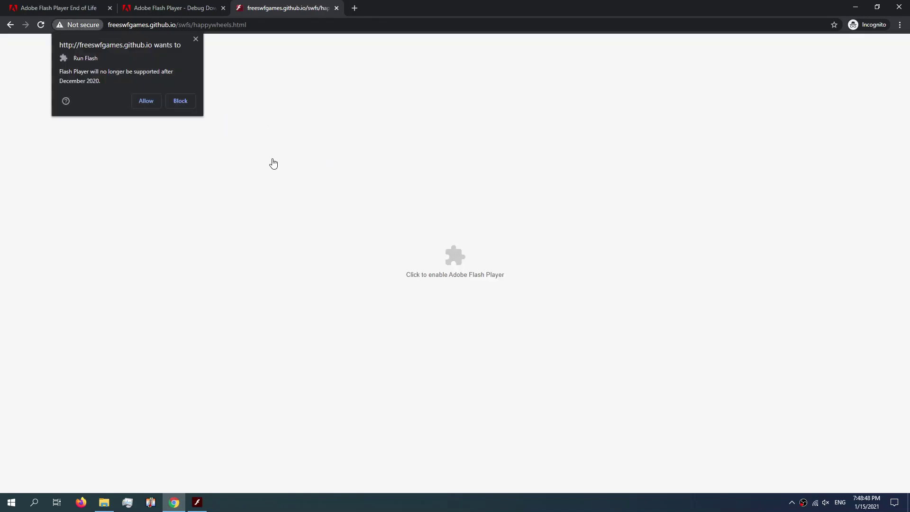
pyautogui.click(146, 102)
pyautogui.click(265, 45)
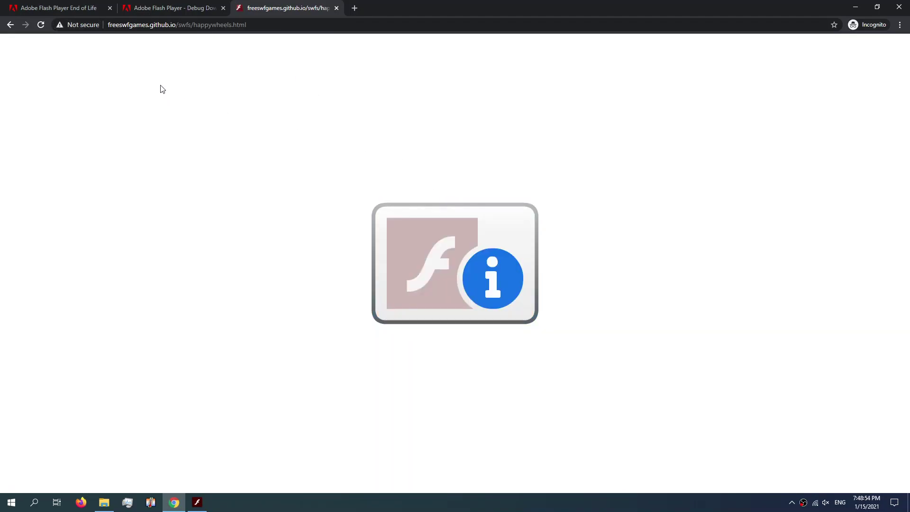
# Reload the Happy Wheels page and open DevTools to view its HTML
pyautogui.click(45, 27)
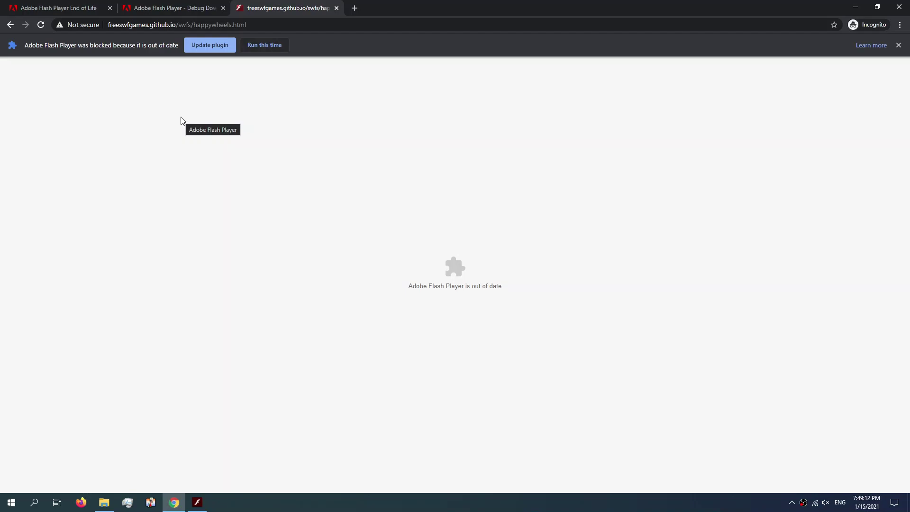
pyautogui.hotkey('ctrl', 'shift', 'i')
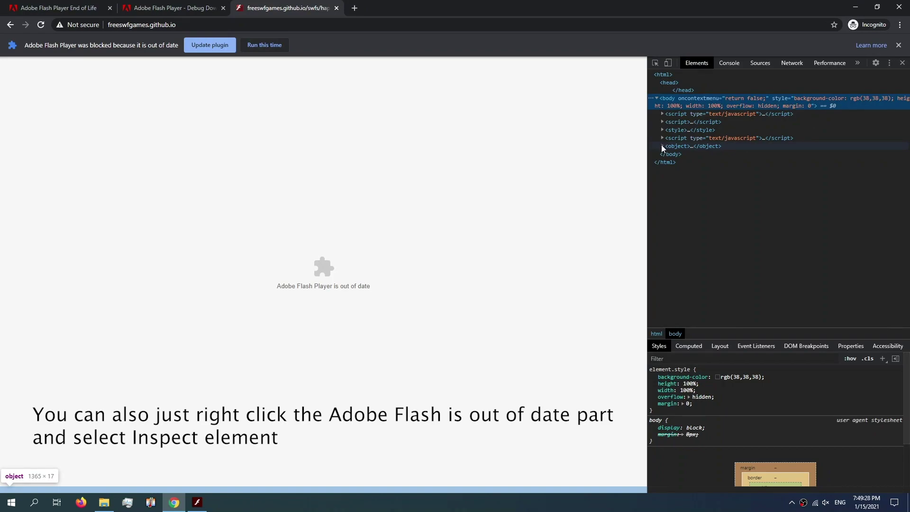
# Copy the happy-wheels.swf address from the embed element into a new tab's address bar
pyautogui.click(661, 145)
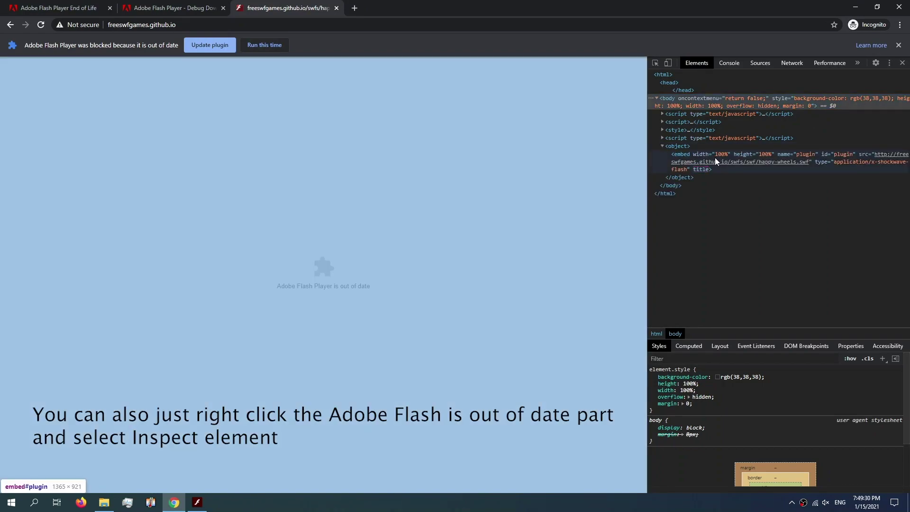
pyautogui.click(805, 163)
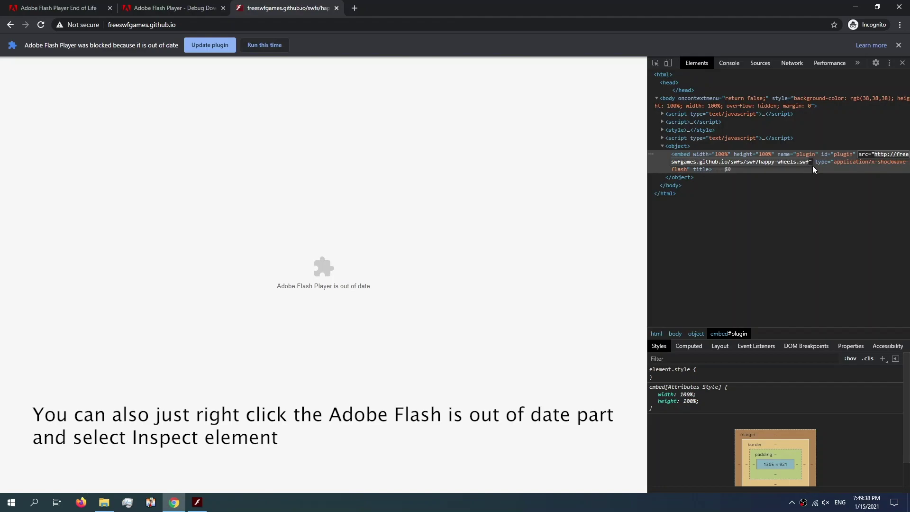
pyautogui.hotkey('ctrl', 't')
pyautogui.write('http://freeswfgames.github.io/swfs/swf/happy-wheels.swf')
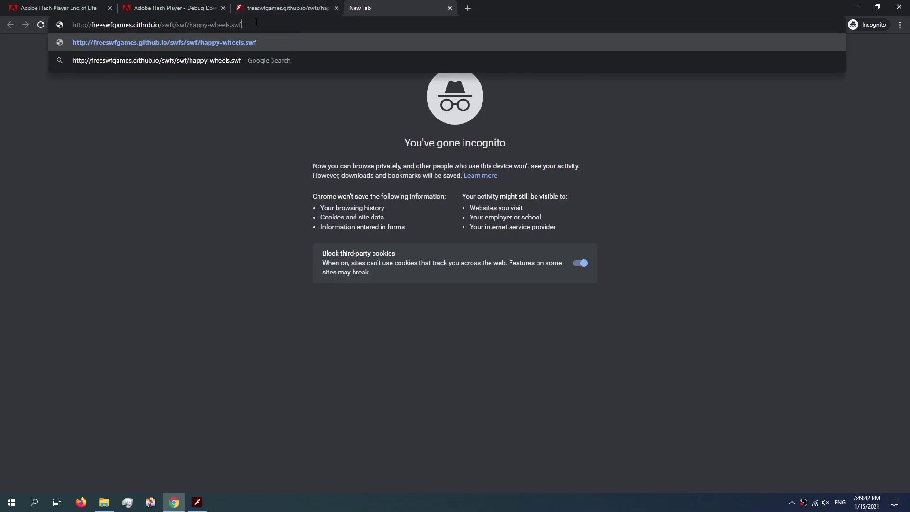
# Load the happy-wheels.swf address and keep the 4.2 MB download despite the warning
pyautogui.hotkey('shift', 'Left')
pyautogui.hotkey('shift', 'Left')
pyautogui.hotkey('shift', 'Left')
pyautogui.hotkey('shift', 'Left')
pyautogui.hotkey('shift', 'Left')
pyautogui.hotkey('shift', 'Right')
pyautogui.hotkey('shift', 'Right')
pyautogui.hotkey('shift', 'Right')
pyautogui.hotkey('shift', 'Right')
pyautogui.hotkey('shift', 'Right')
pyautogui.hotkey('shift', 'Left')
pyautogui.hotkey('shift', 'Left')
pyautogui.hotkey('shift', 'Left')
pyautogui.hotkey('shift', 'Left')
pyautogui.hotkey('shift', 'Left')
pyautogui.hotkey('shift', 'Left')
pyautogui.hotkey('shift', 'Left')
pyautogui.hotkey('shift', 'Left')
pyautogui.hotkey('shift', 'Left')
pyautogui.hotkey('shift', 'Left')
pyautogui.hotkey('shift', 'Left')
pyautogui.hotkey('shift', 'Left')
pyautogui.hotkey('shift', 'Left')
pyautogui.hotkey('shift', 'Left')
pyautogui.hotkey('shift', 'Left')
pyautogui.hotkey('shift', 'Left')
pyautogui.hotkey('shift', 'Left')
pyautogui.hotkey('shift', 'Left')
pyautogui.hotkey('shift', 'Left')
pyautogui.hotkey('shift', 'Left')
pyautogui.hotkey('shift', 'Right')
pyautogui.hotkey('shift', 'Right')
pyautogui.hotkey('shift', 'Right')
pyautogui.hotkey('shift', 'Right')
pyautogui.hotkey('shift', 'Right')
pyautogui.hotkey('shift', 'Right')
pyautogui.hotkey('shift', 'Right')
pyautogui.hotkey('shift', 'Right')
pyautogui.hotkey('shift', 'Right')
pyautogui.hotkey('shift', 'Right')
pyautogui.hotkey('shift', 'Right')
pyautogui.hotkey('shift', 'Right')
pyautogui.hotkey('shift', 'Right')
pyautogui.hotkey('shift', 'Right')
pyautogui.hotkey('shift', 'Right')
pyautogui.hotkey('shift', 'Right')
pyautogui.hotkey('shift', 'Right')
pyautogui.hotkey('shift', 'Right')
pyautogui.hotkey('shift', 'Right')
pyautogui.hotkey('shift', 'Right')
pyautogui.press('Return')
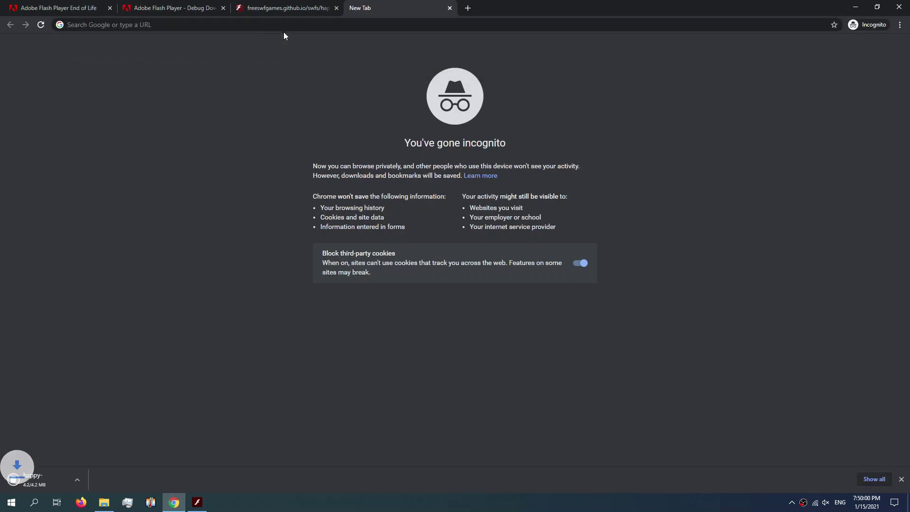
pyautogui.click(176, 479)
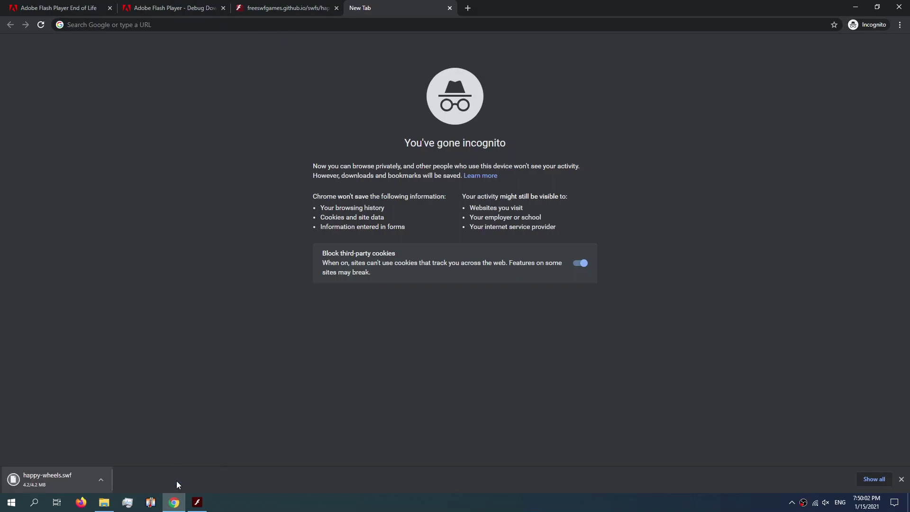
# Open happy-wheels.swf from Downloads in Flash Player 32 via File > Open
pyautogui.click(196, 502)
pyautogui.click(94, 54)
pyautogui.click(104, 66)
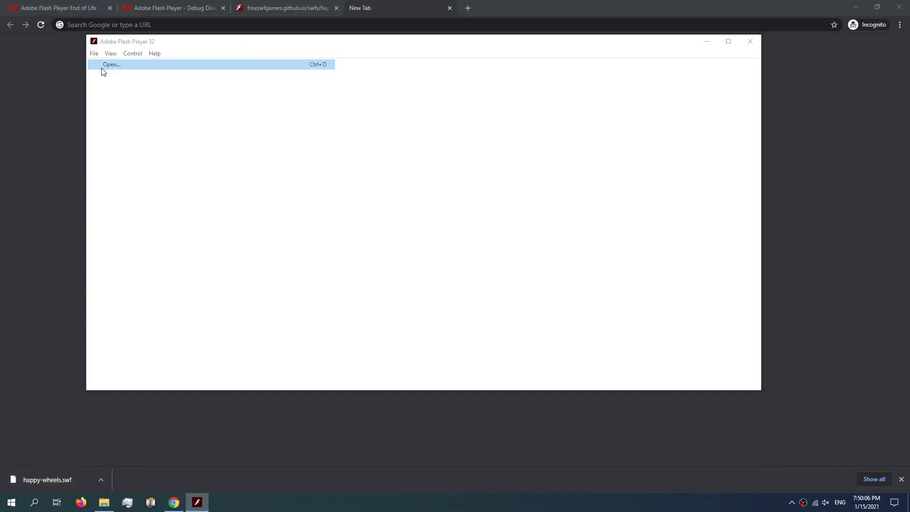
pyautogui.click(470, 247)
pyautogui.click(427, 238)
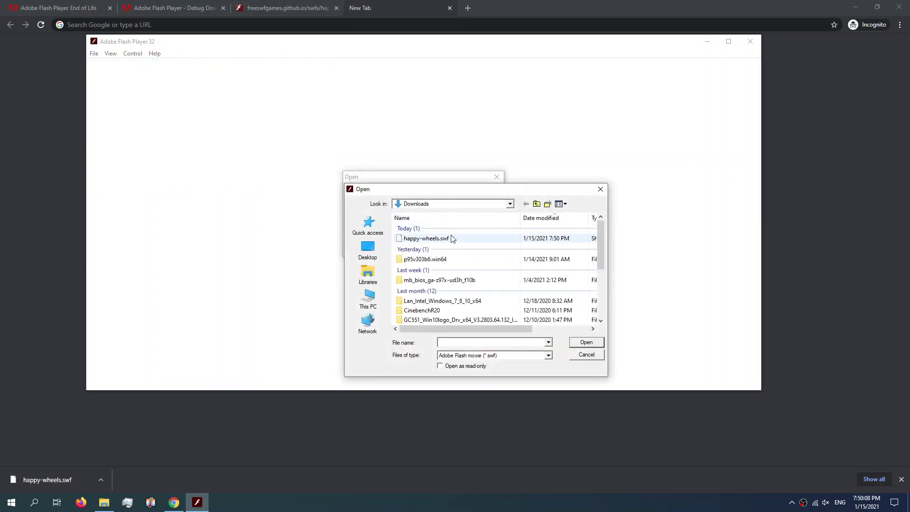
pyautogui.click(585, 341)
pyautogui.click(390, 241)
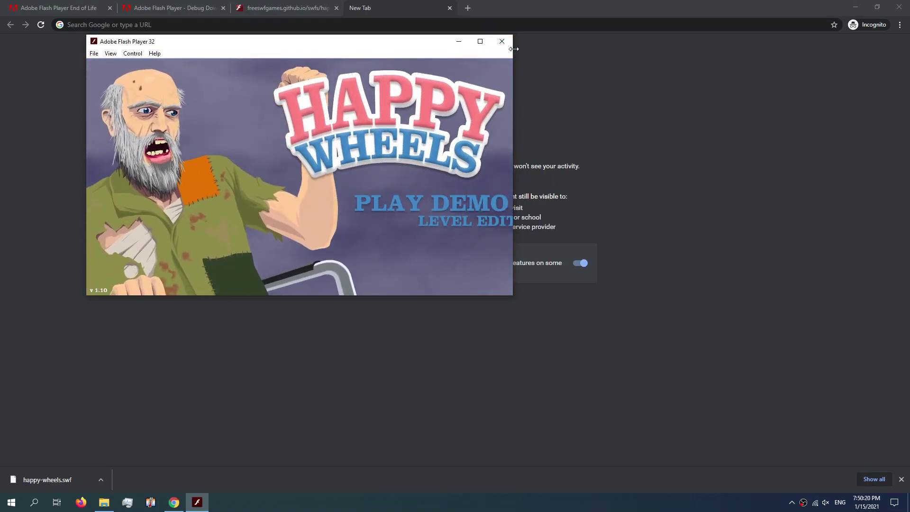
# Start a featured Happy Wheels level from PLAY DEMO, ride forward, then close Flash Player
pyautogui.click(417, 202)
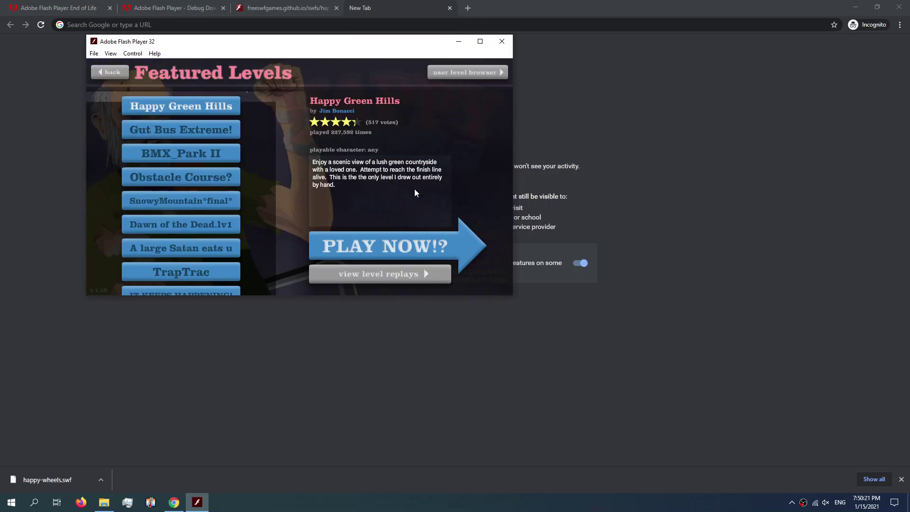
pyautogui.click(211, 159)
pyautogui.click(416, 240)
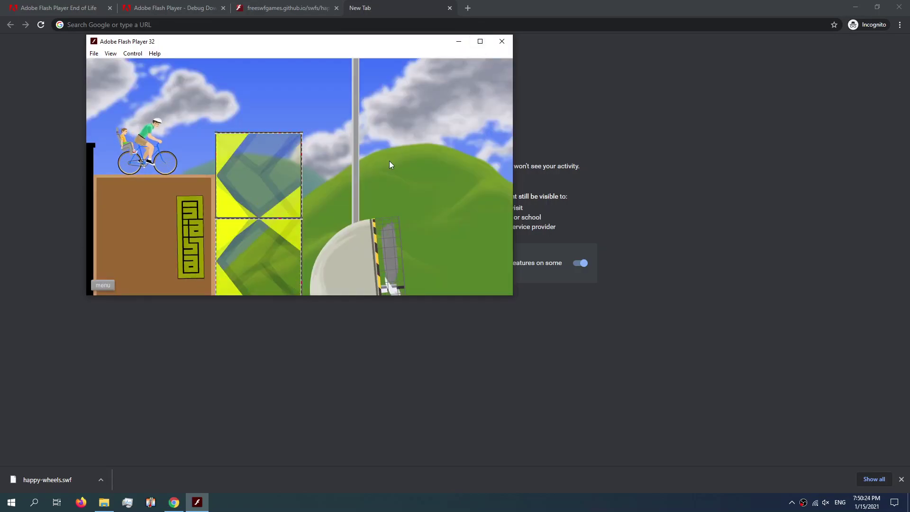
pyautogui.press('Up')
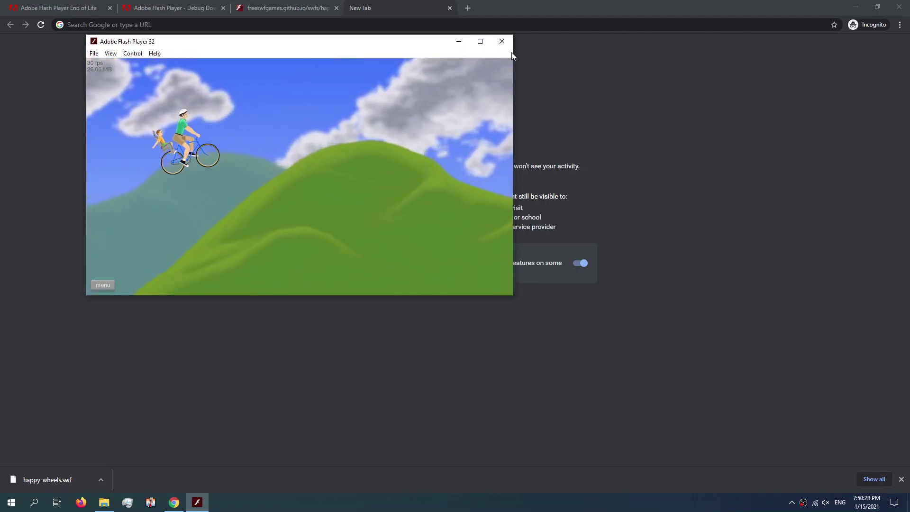
pyautogui.click(502, 41)
# Go to armorgames.com from the address bar suggestion for 'ar'
pyautogui.click(425, 29)
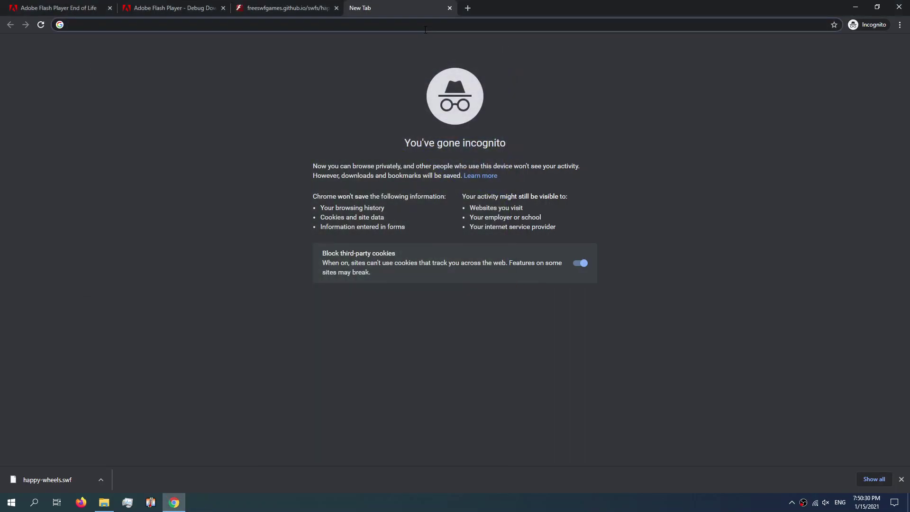
pyautogui.write('armorgames.com')
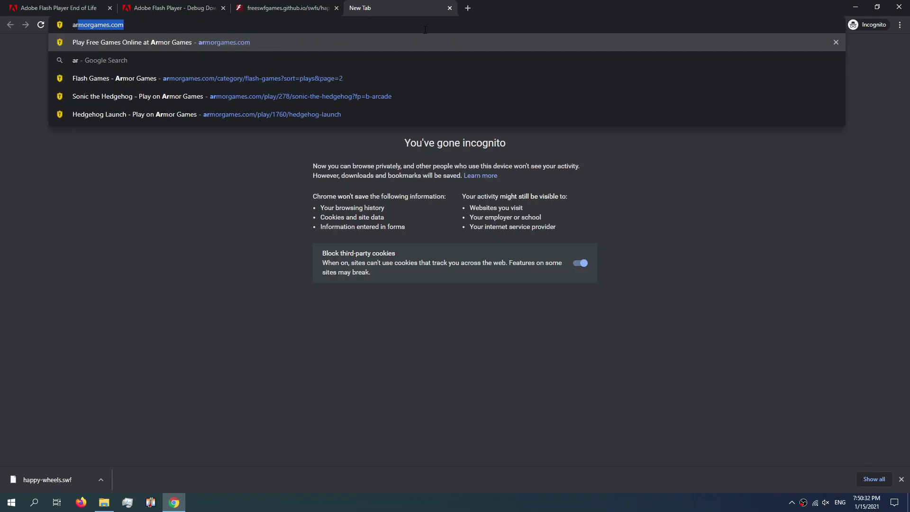
pyautogui.press('Return')
pyautogui.scroll(-1, 541, 159)
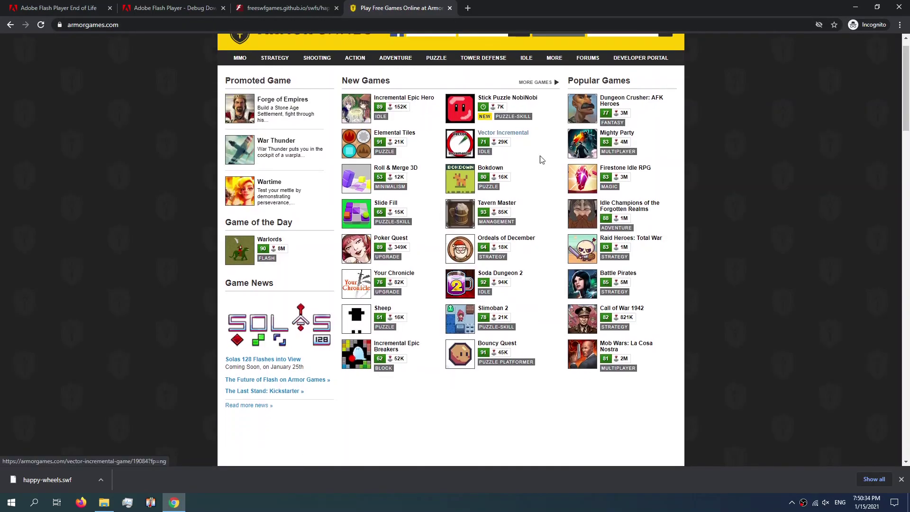
pyautogui.scroll(-8, 555, 156)
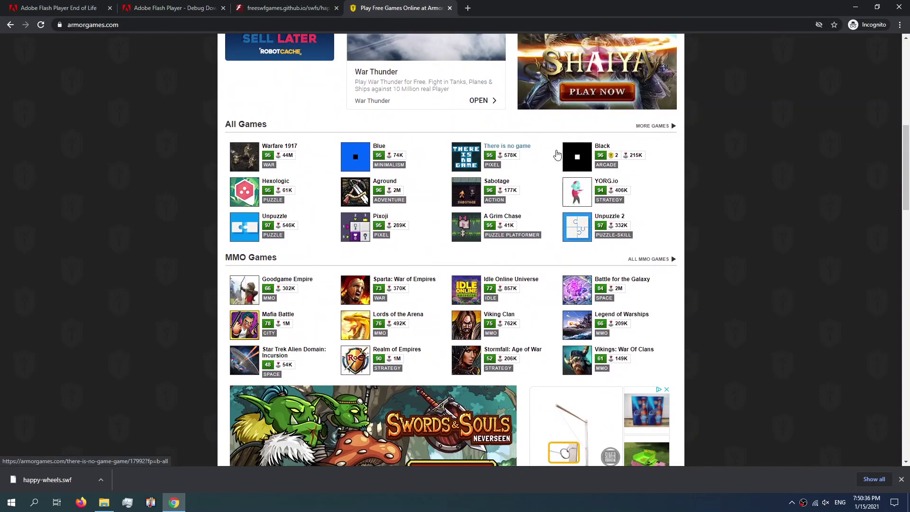
pyautogui.scroll(10, 559, 151)
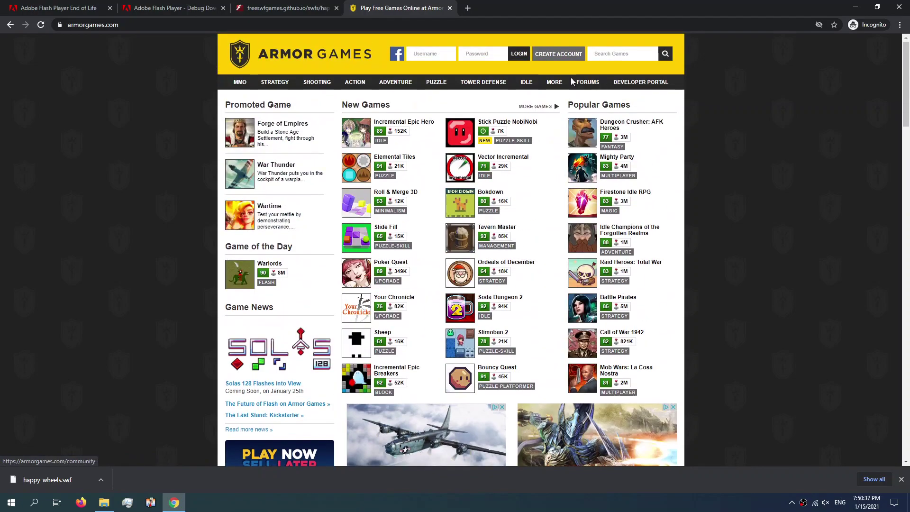
# Search the site's games for 'hedge' and open Hedgehog Launch
pyautogui.click(605, 54)
pyautogui.write('hedge')
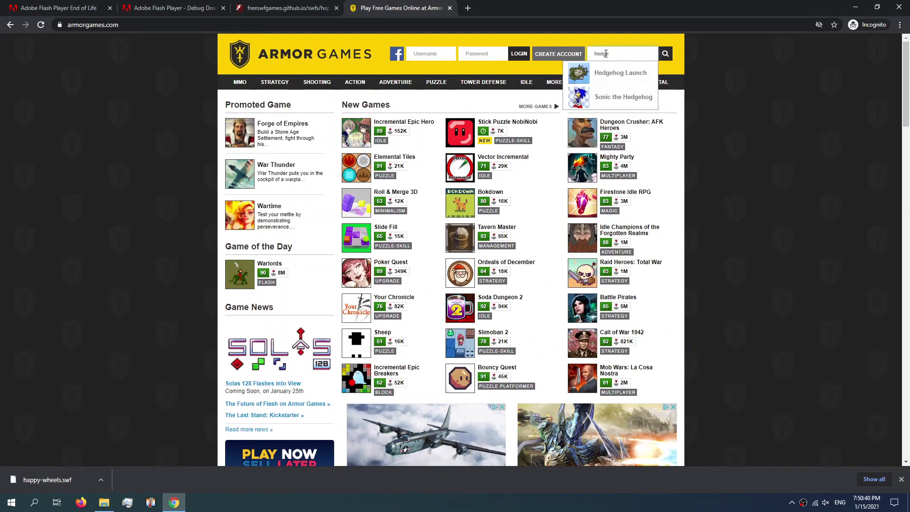
pyautogui.click(616, 72)
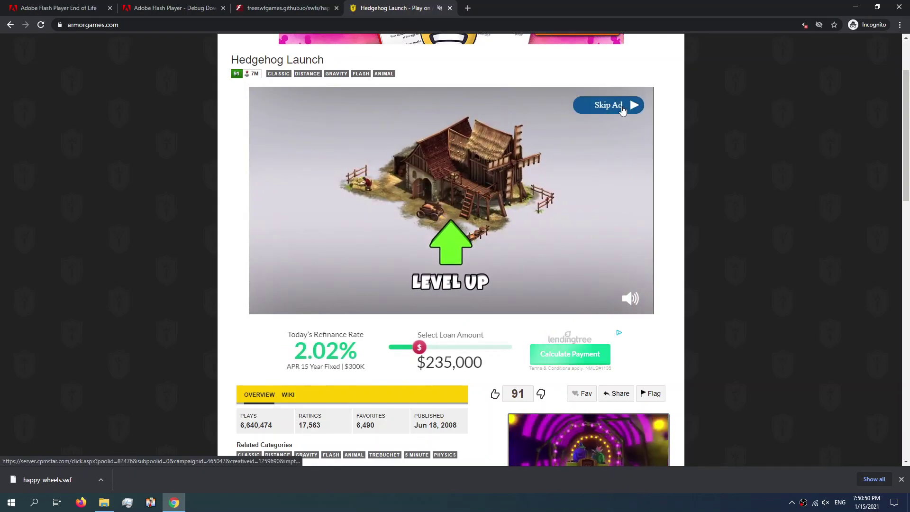
# Skip the video ad, start Hedgehog Launch, and view the page source in a new tab
pyautogui.click(609, 106)
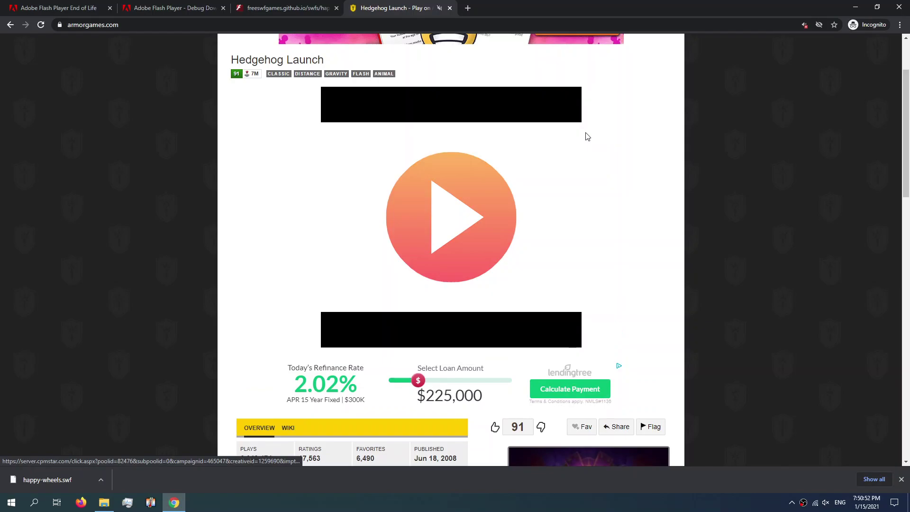
pyautogui.click(499, 185)
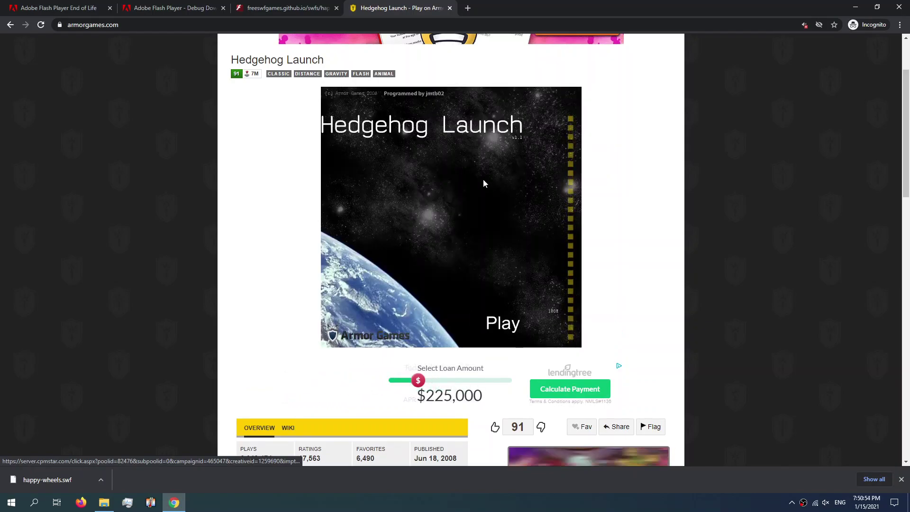
pyautogui.rightClick(312, 158)
pyautogui.click(352, 250)
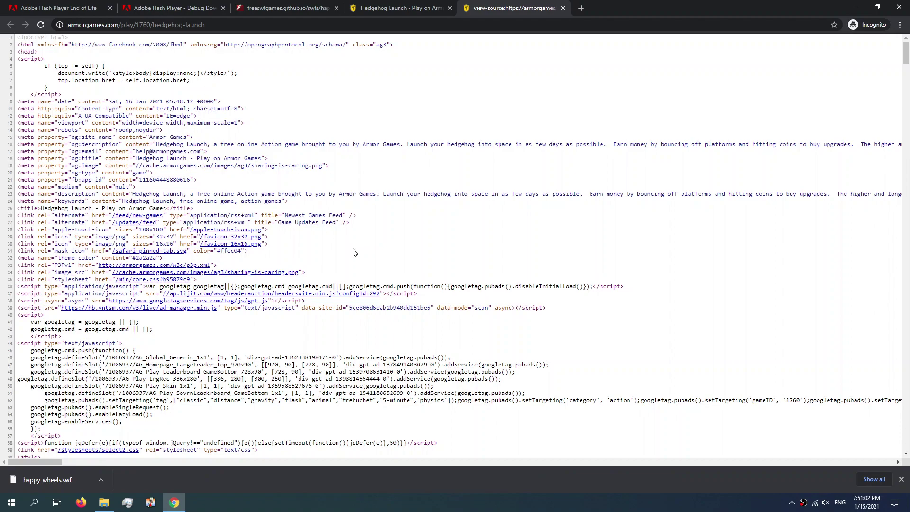
# Revisit the game page, then return to the page source tab
pyautogui.click(409, 8)
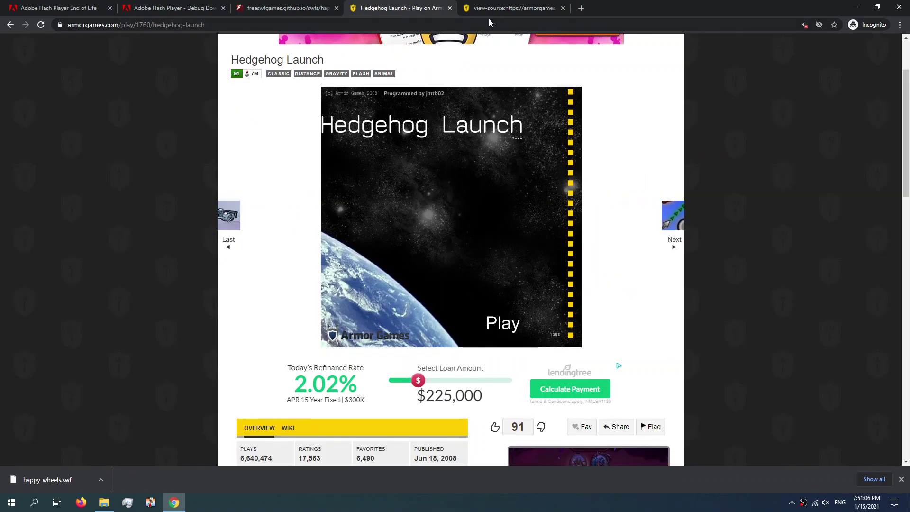
pyautogui.rightClick(299, 155)
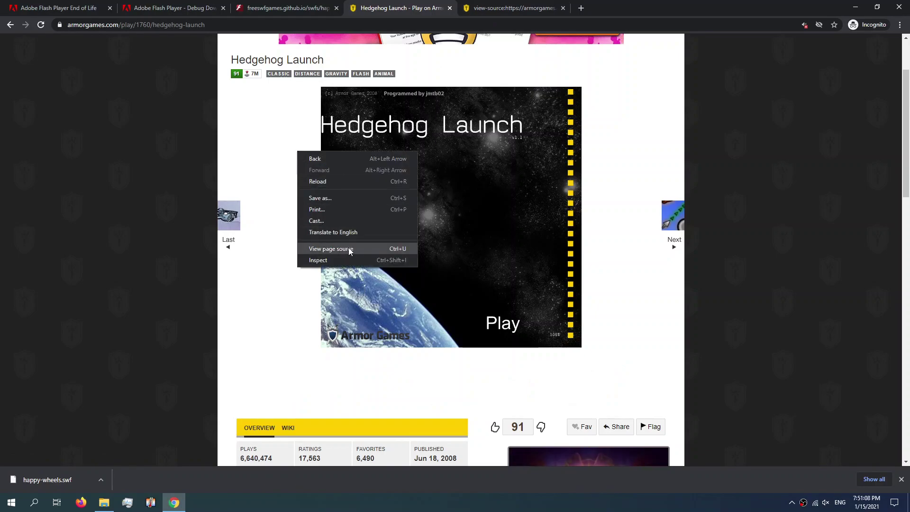
pyautogui.click(503, 8)
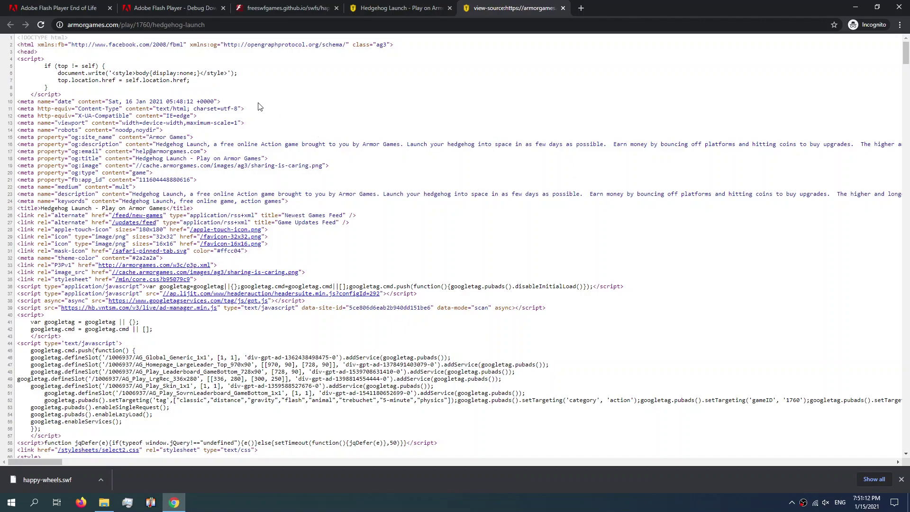
pyautogui.scroll(-5, 152, 141)
pyautogui.scroll(5, 216, 151)
# Find '.swf' in the source and select the hedgehog-launch-1760.swf URL on line 294
pyautogui.hotkey('ctrl', 'f')
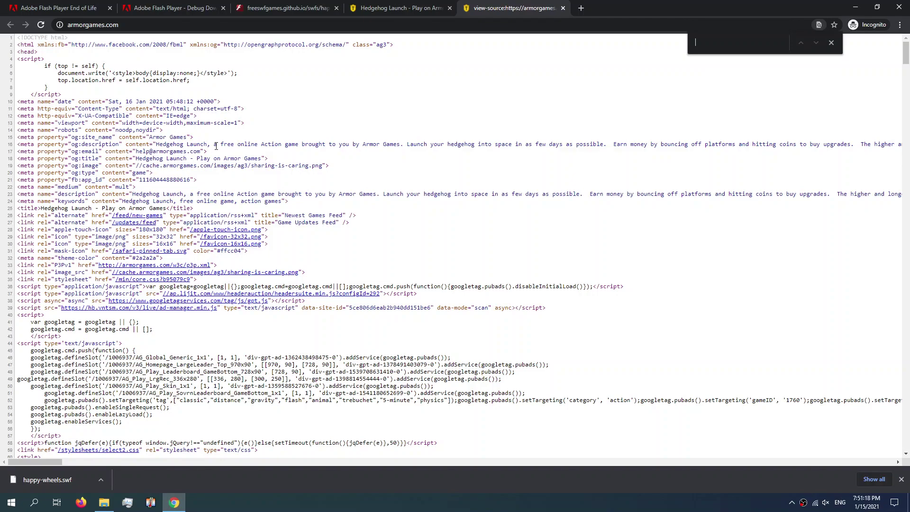
pyautogui.write('.')
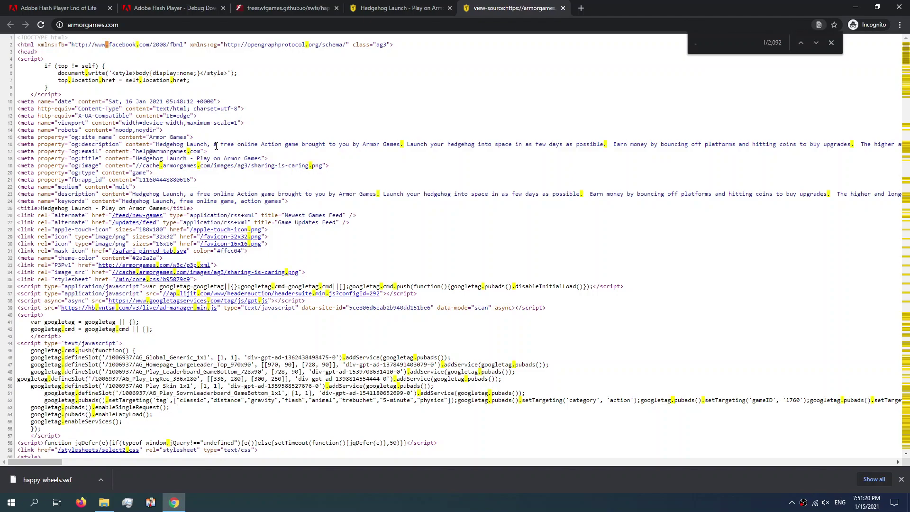
pyautogui.write('swf')
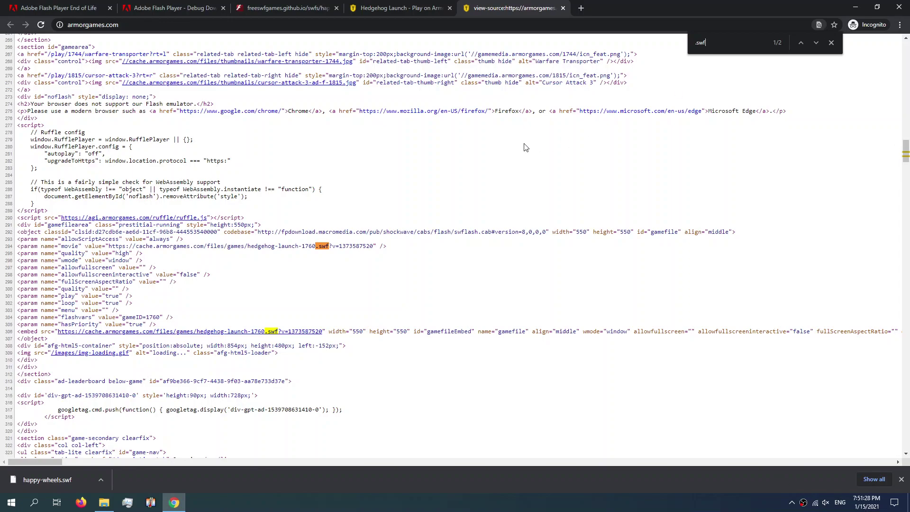
pyautogui.scroll(-2, 330, 152)
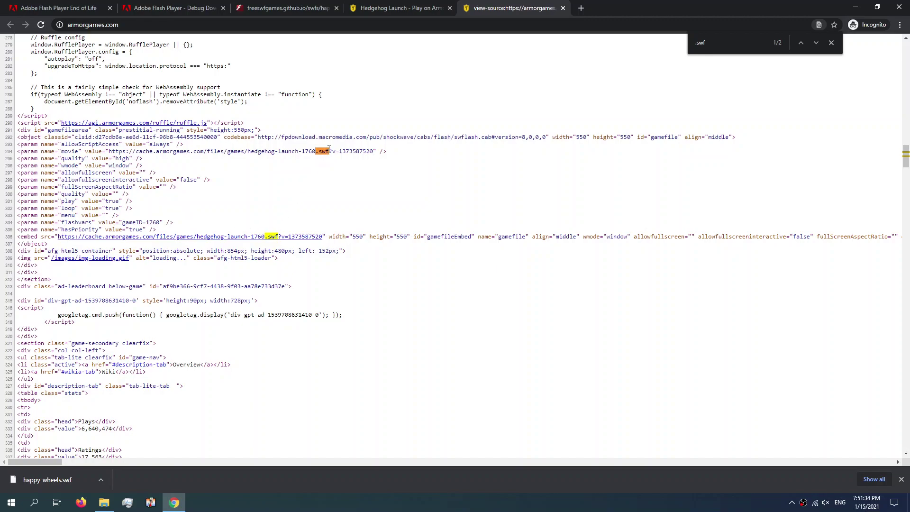
pyautogui.moveTo(329, 151); pyautogui.dragTo(110, 152)
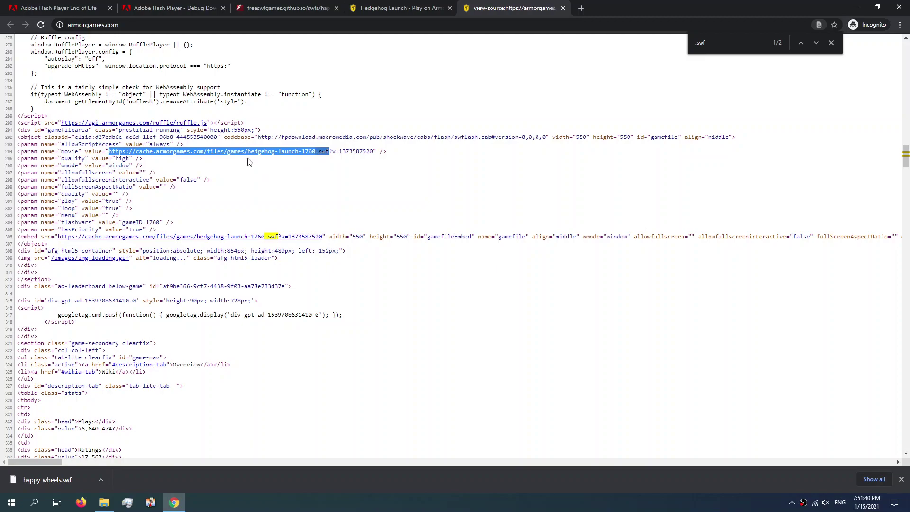
# Download hedgehog-launch-1760.swf from the copied URL, keep it, and select flashplayer_32_sa.exe in Downloads
pyautogui.hotkey('ctrl', 't')
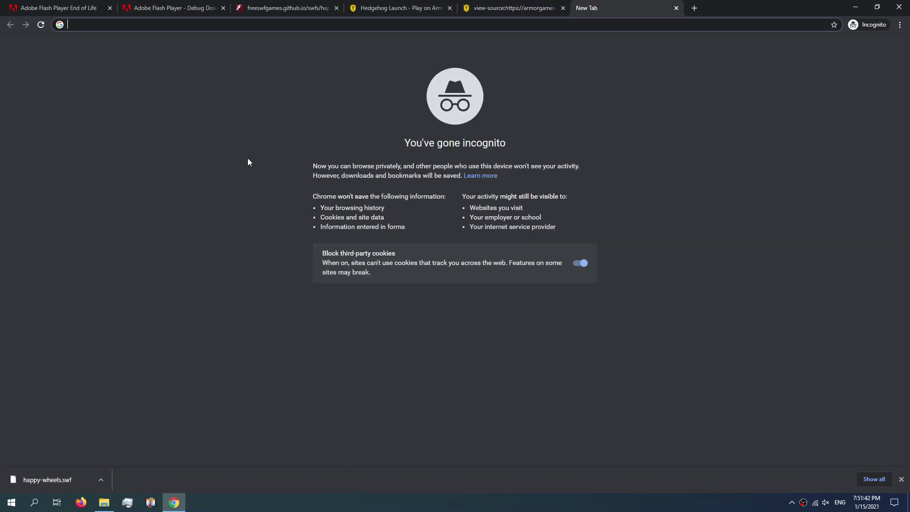
pyautogui.write('https://cache.armorgames.com/files/games/hedgehog-launch-1780.swf')
pyautogui.press('Return')
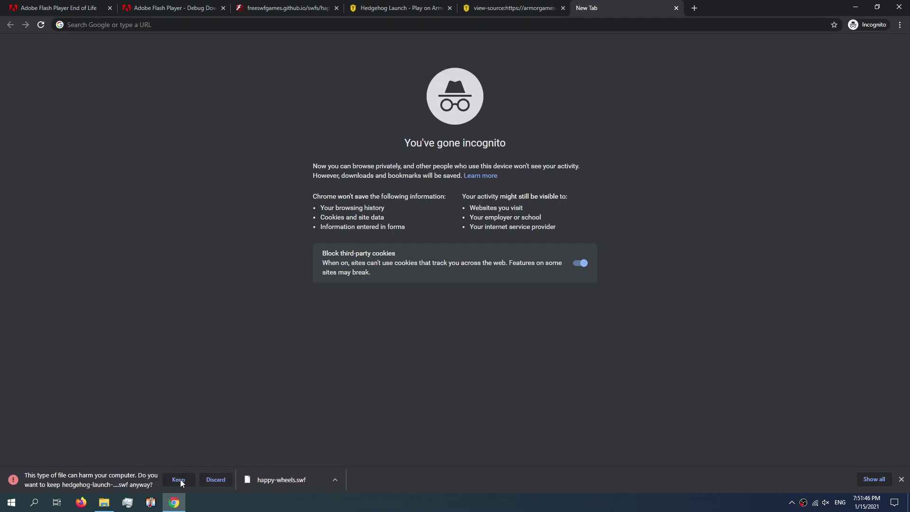
pyautogui.click(179, 480)
pyautogui.click(103, 502)
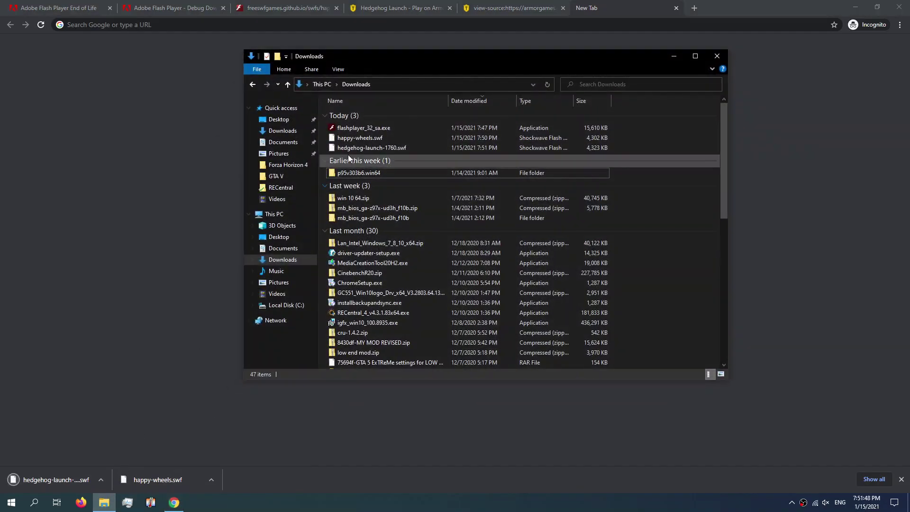
pyautogui.click(374, 128)
# Launch flashplayer_32_sa.exe and load hedgehog-launch-1760.swf from Downloads via File > Open
pyautogui.doubleClick(375, 128)
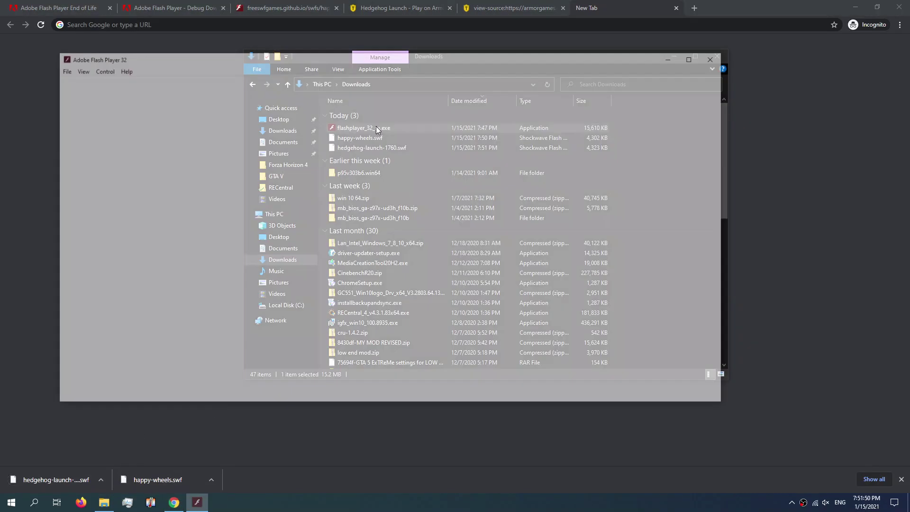
pyautogui.click(77, 68)
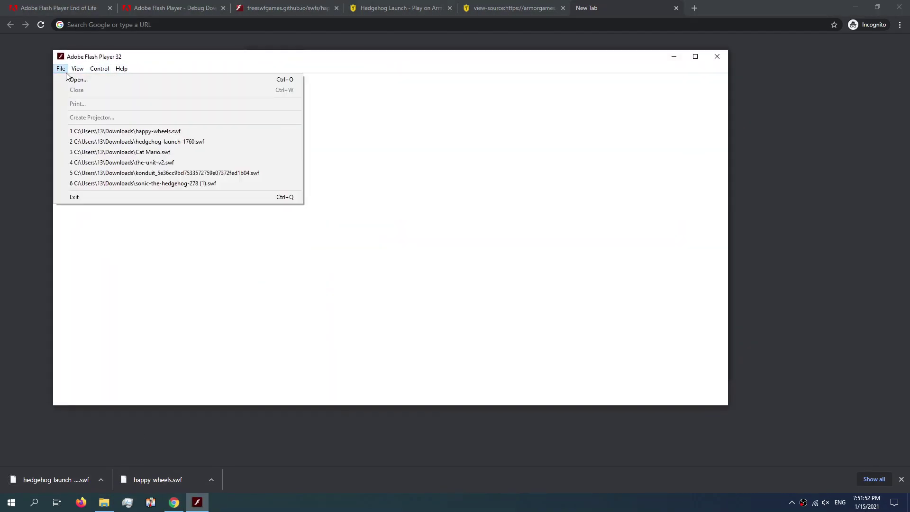
pyautogui.click(77, 77)
pyautogui.click(442, 257)
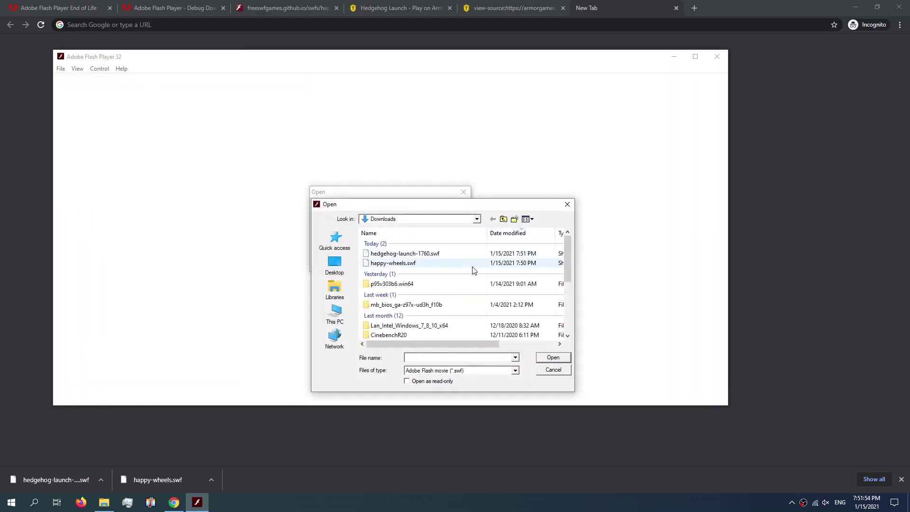
pyautogui.click(412, 254)
pyautogui.click(552, 357)
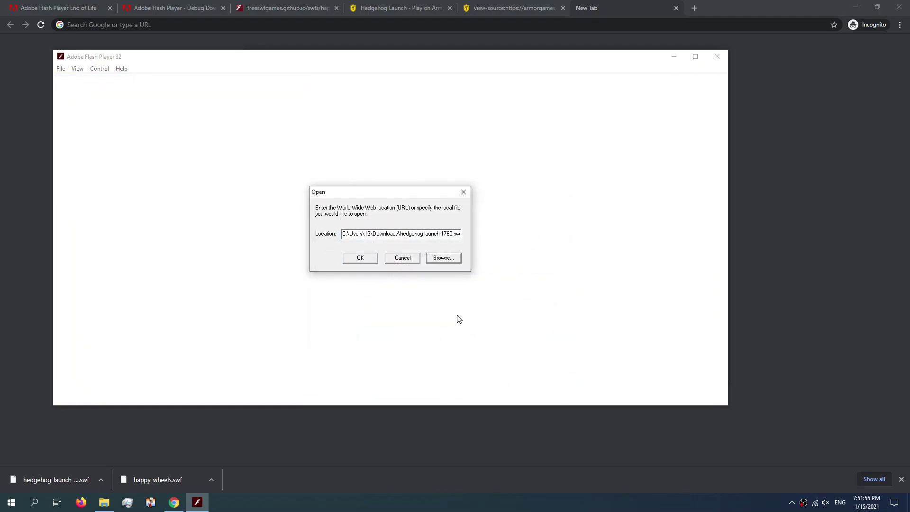
pyautogui.click(370, 260)
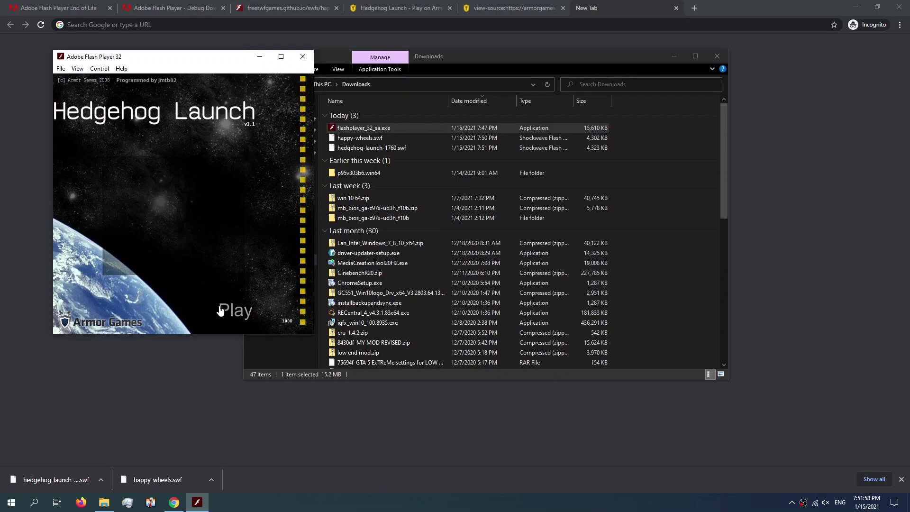